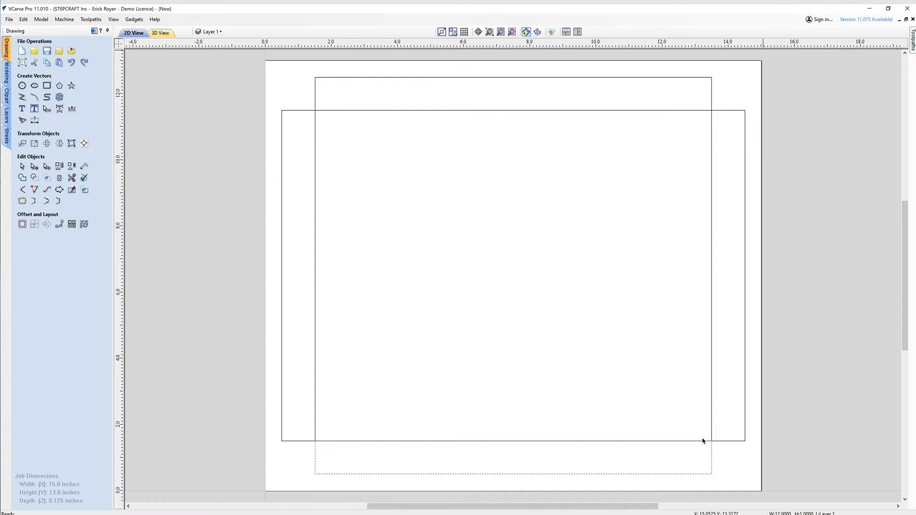
left_click(736, 466)
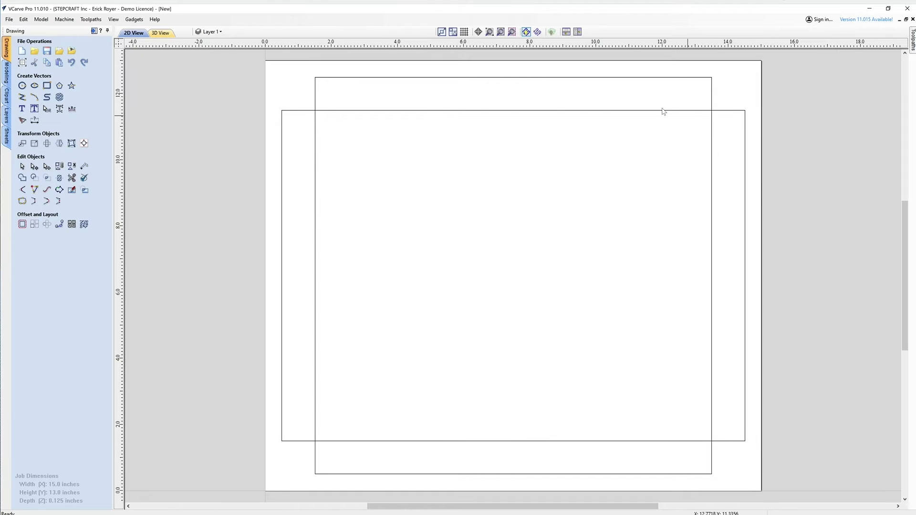
left_click(338, 442)
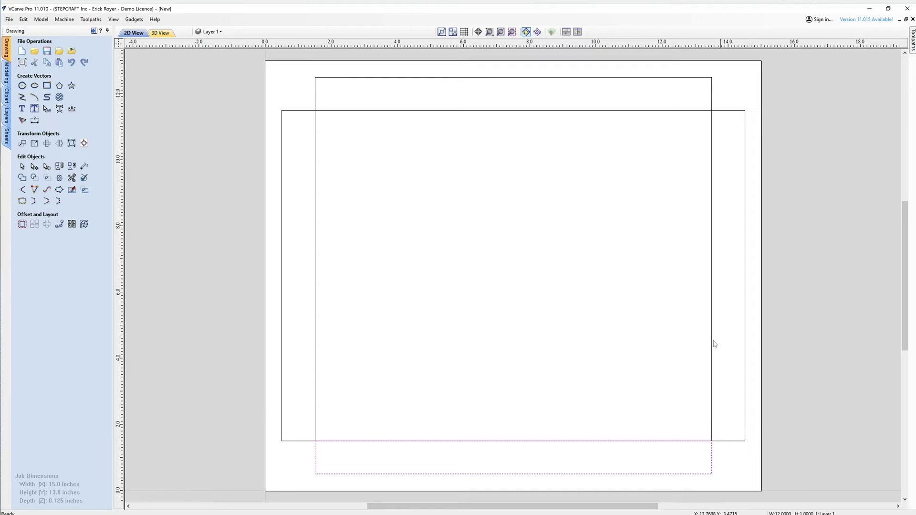
left_click(364, 187)
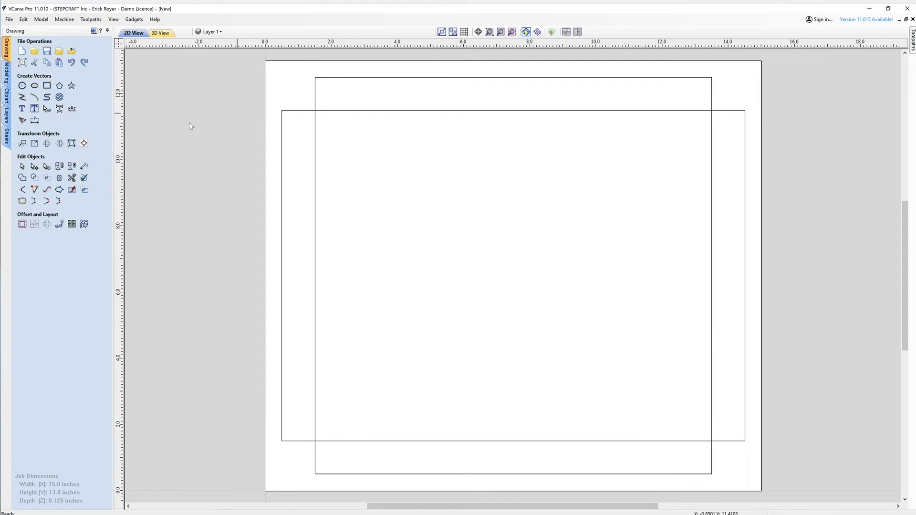
Trim away the four inner segments where the rectangles overlap, leaving a single closed outline with notched corners.
left_click(72, 177)
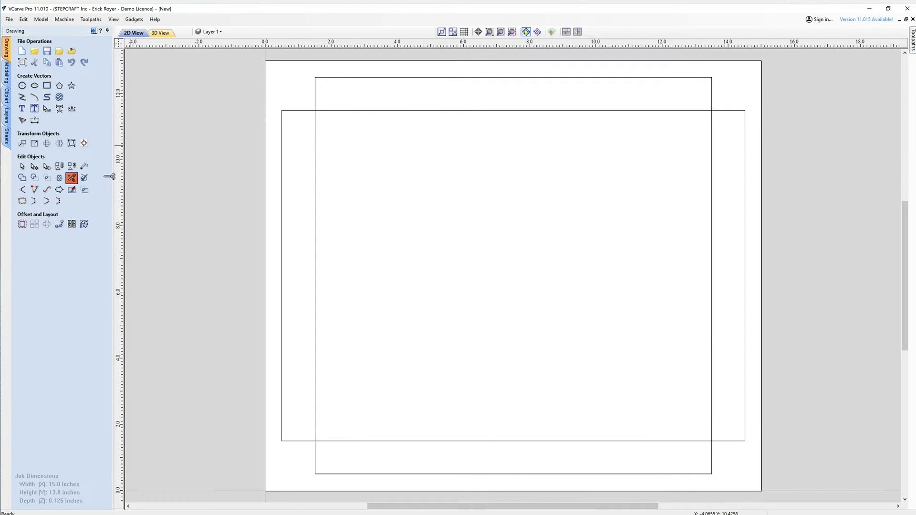
left_click(456, 111)
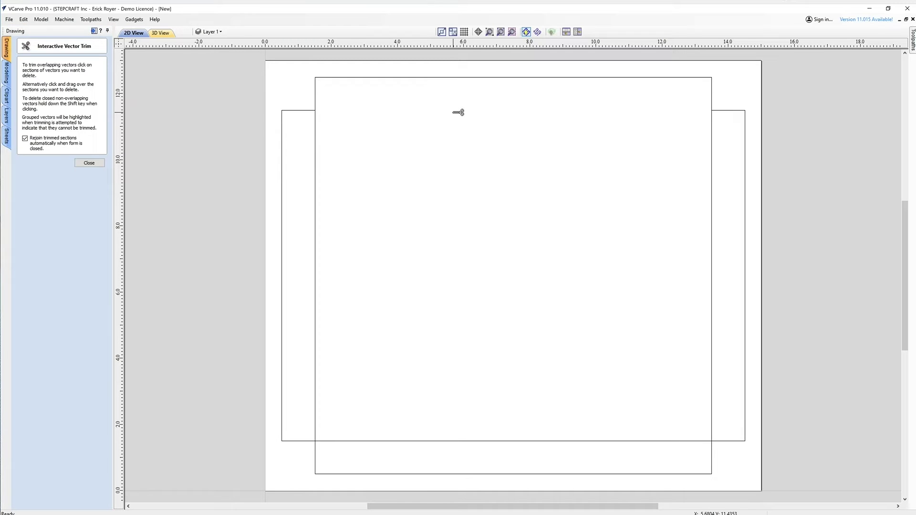
left_click(316, 157)
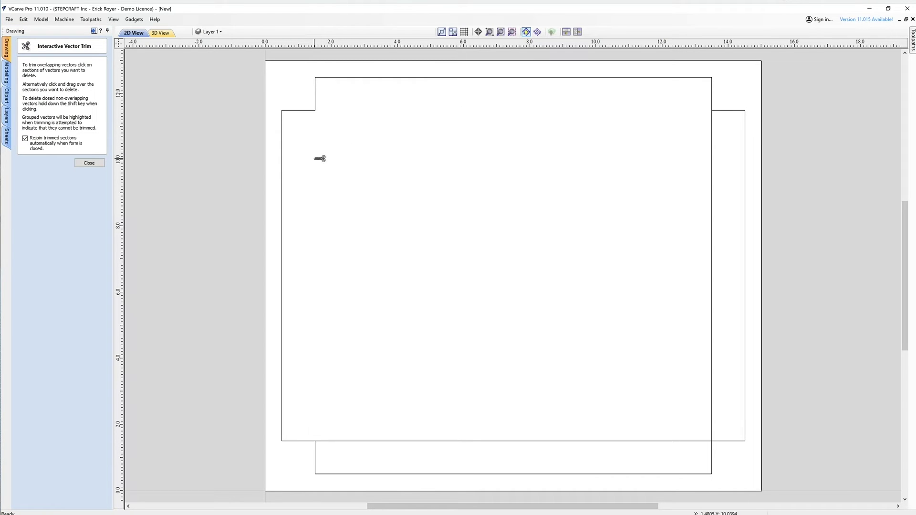
left_click(714, 220)
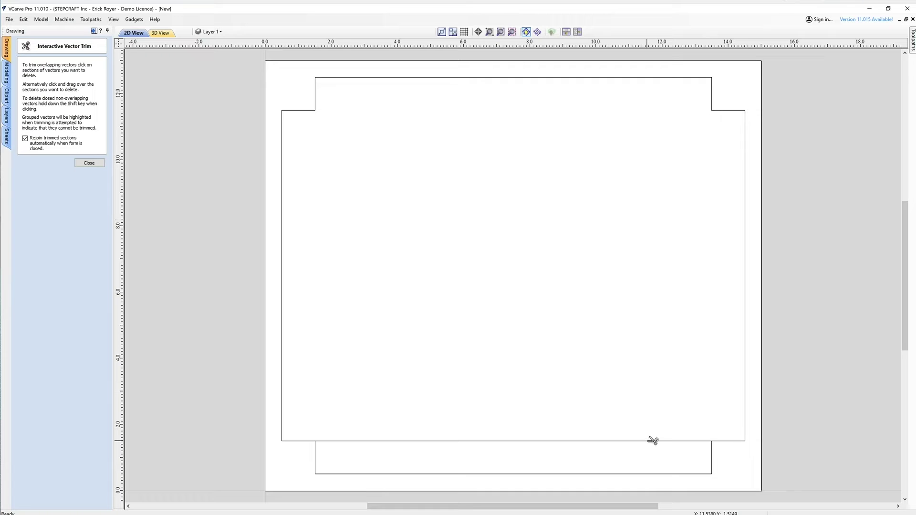
left_click(652, 441)
left_click(89, 162)
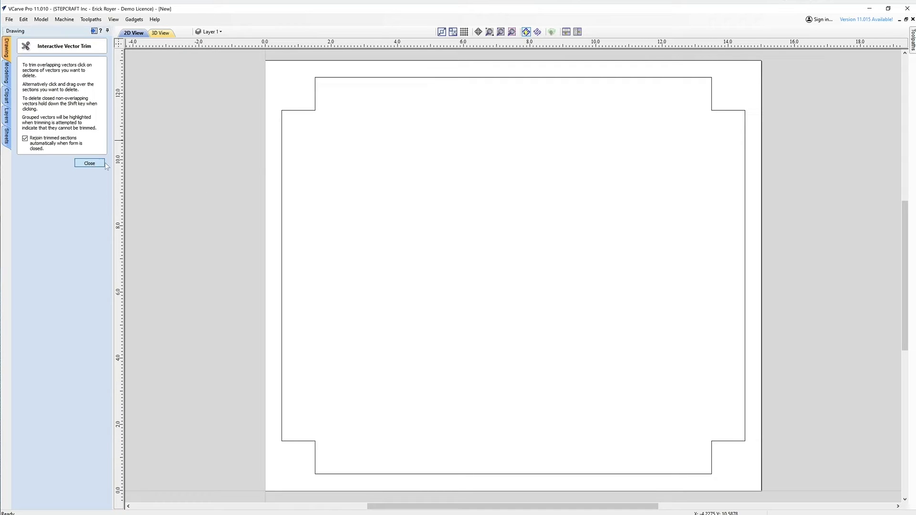
left_click(414, 78)
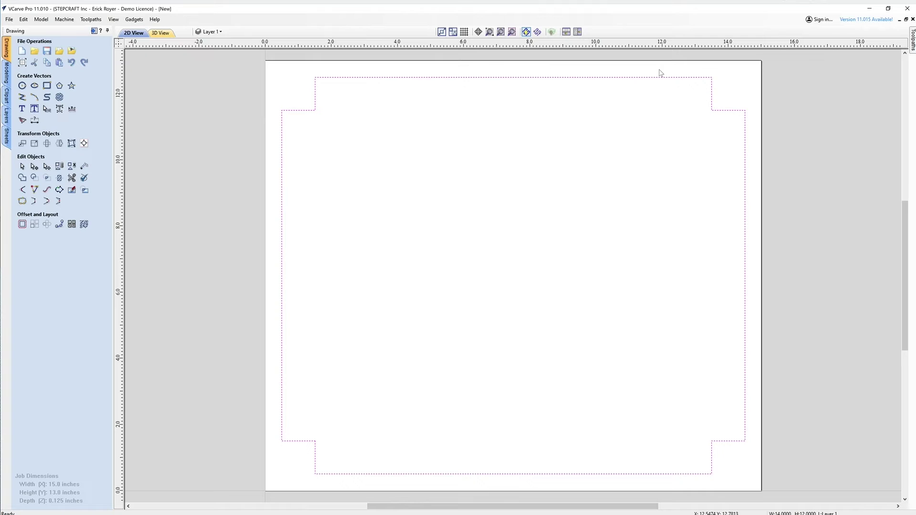
left_click(287, 173)
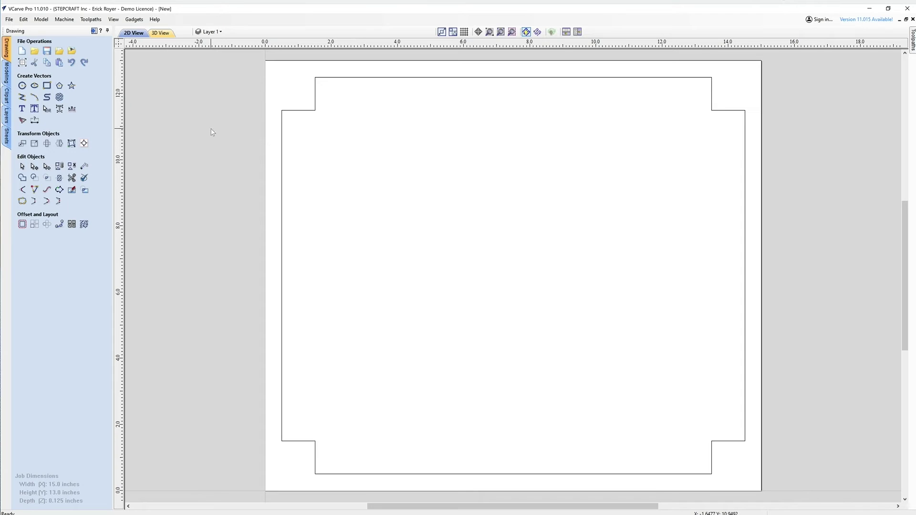
Draw two separate vertical lines through the notch corners, each spanning the outline's full height from top edge to bottom edge.
left_click(22, 97)
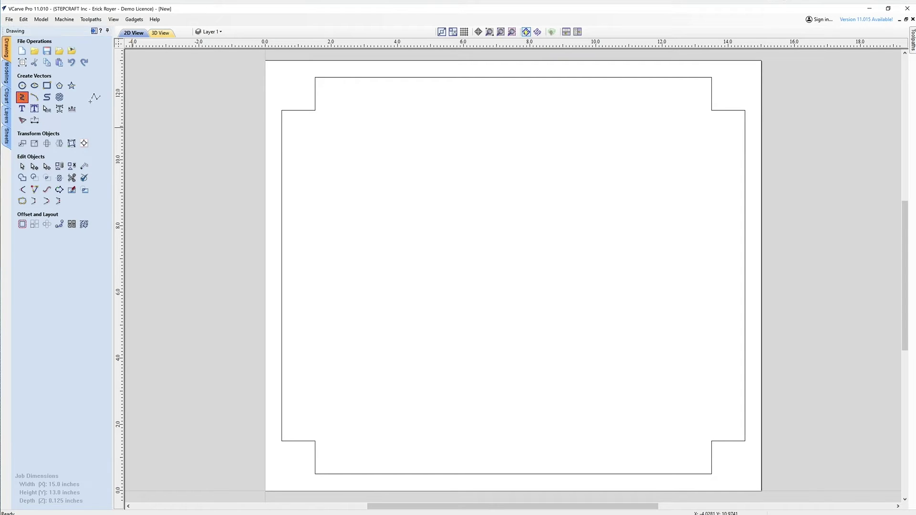
left_click(316, 82)
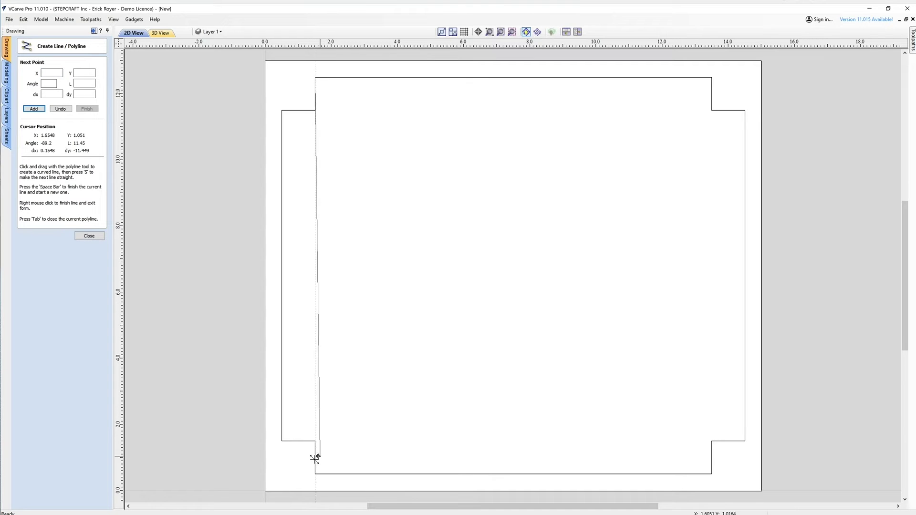
left_click(314, 475)
key("space")
left_click(711, 473)
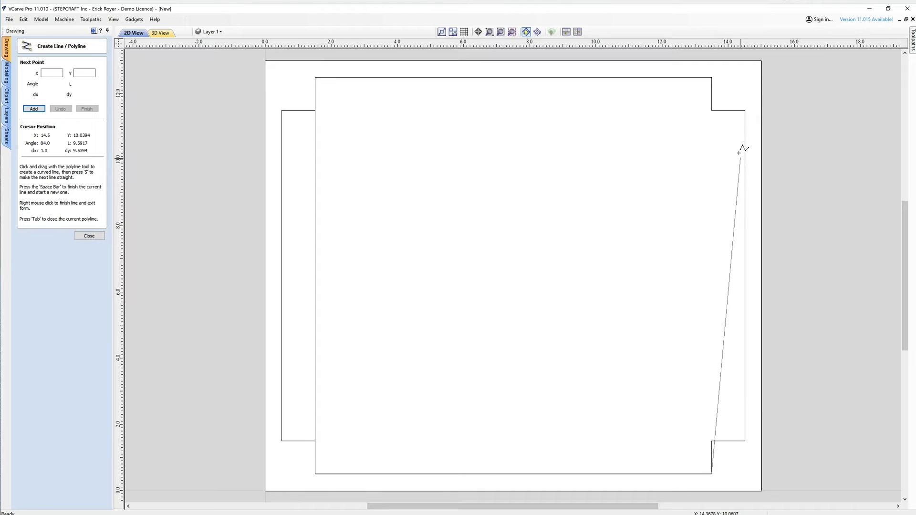
left_click(711, 78)
key("space")
Draw two separate horizontal lines through the notch corners, each spanning the outline's full width, and finish the polyline tool.
left_click(745, 110)
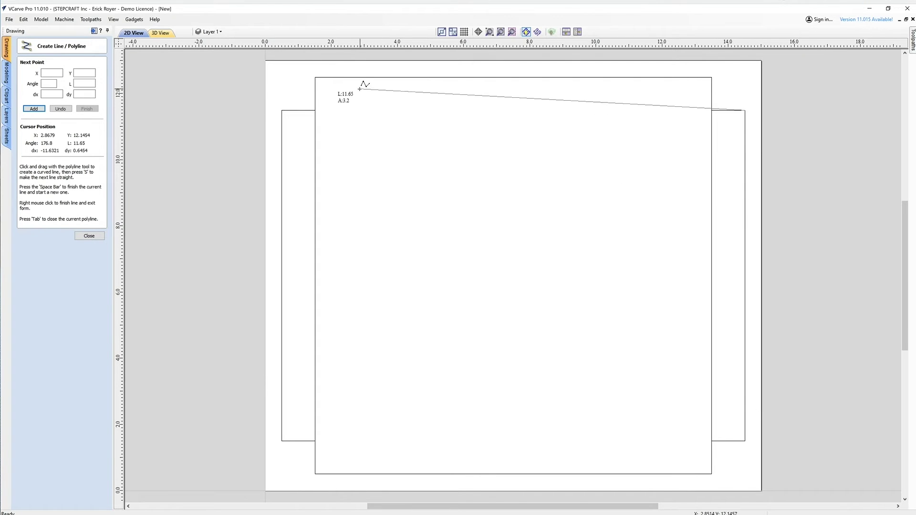
left_click(282, 111)
key("space")
left_click(282, 440)
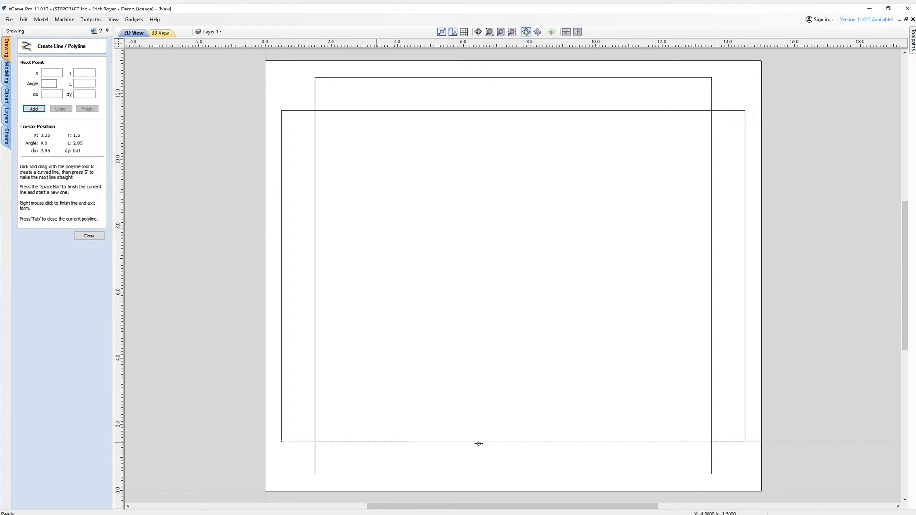
left_click(745, 441)
key("space")
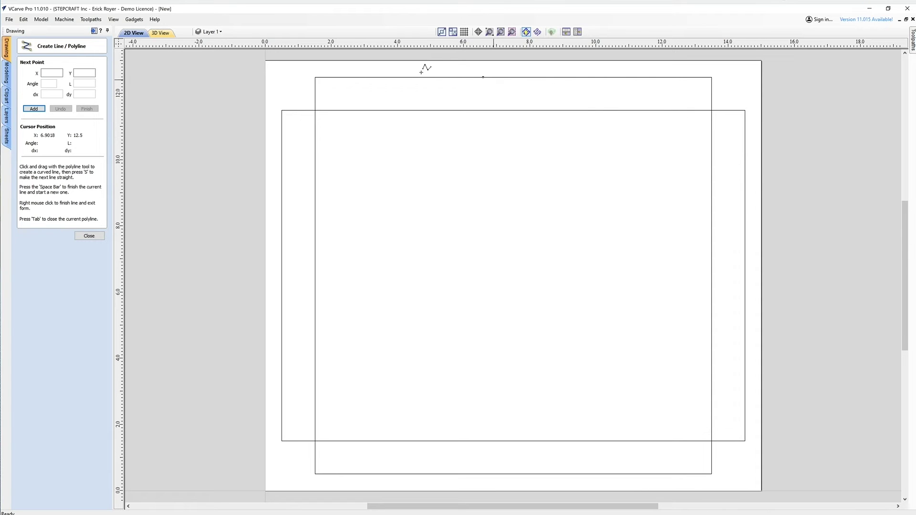
left_click(89, 235)
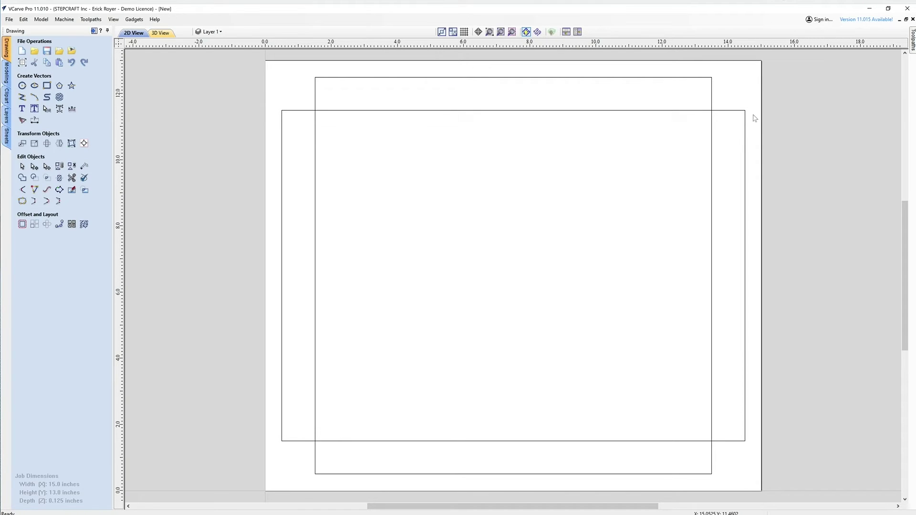
Set the width of the two horizontal lines to 14.5 inches from the center anchor, with the X and Y sizes unlinked.
left_click(592, 110)
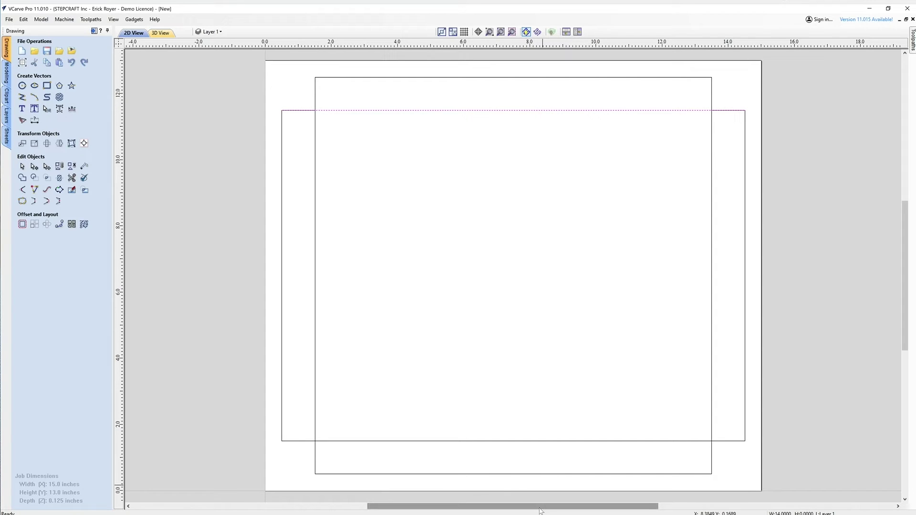
left_click(549, 442, "shift")
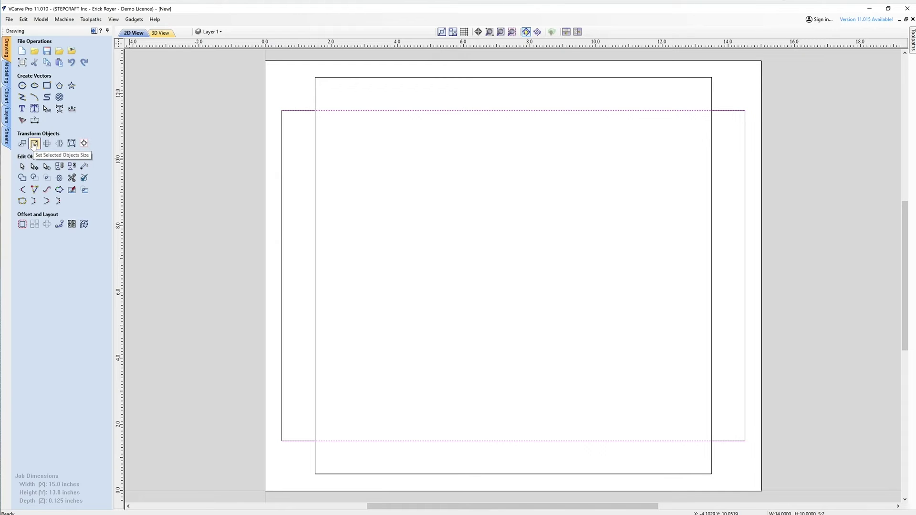
left_click(33, 143)
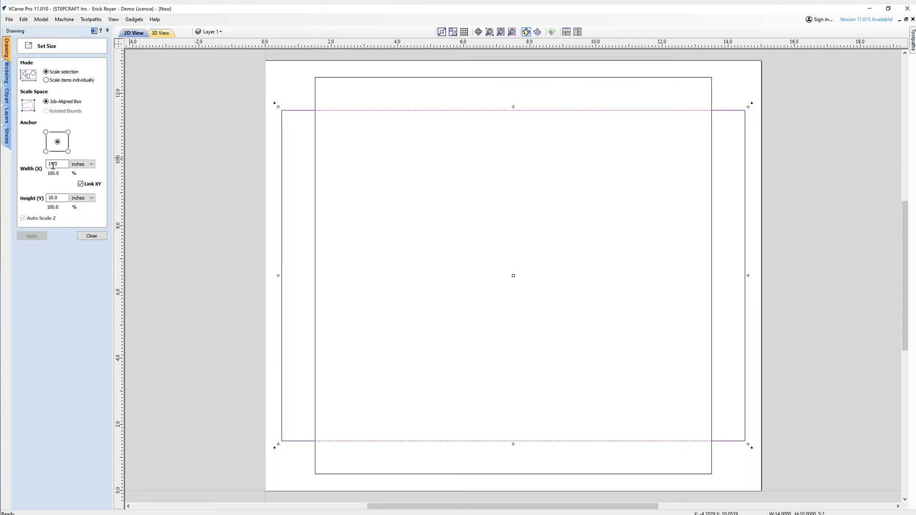
left_click(59, 164)
left_click_drag(59, 165, 46, 164)
left_click(80, 184)
left_click(59, 164)
left_click_drag(59, 165, 32, 165)
type("1.")
type("4.5")
left_click(32, 235)
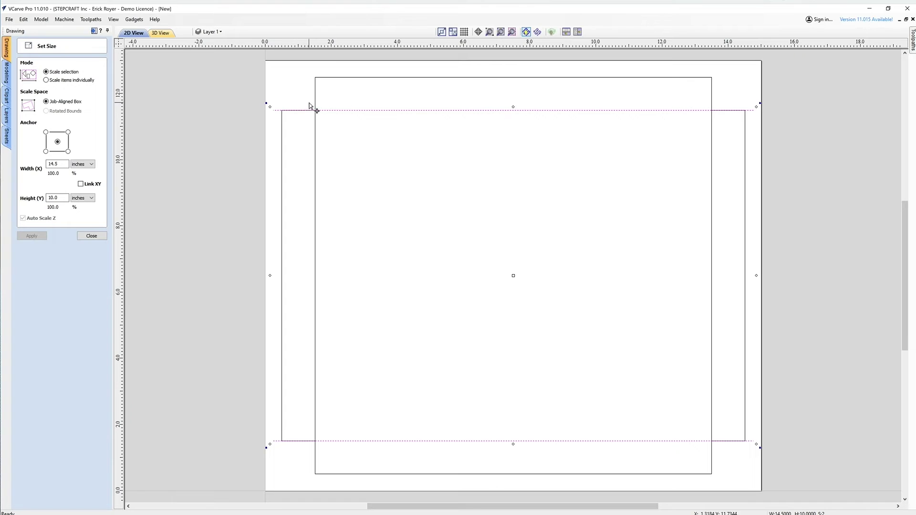
Set the height of the two full-length vertical lines to 12.5 inches, then finish resizing and clear the selection.
left_click(318, 168)
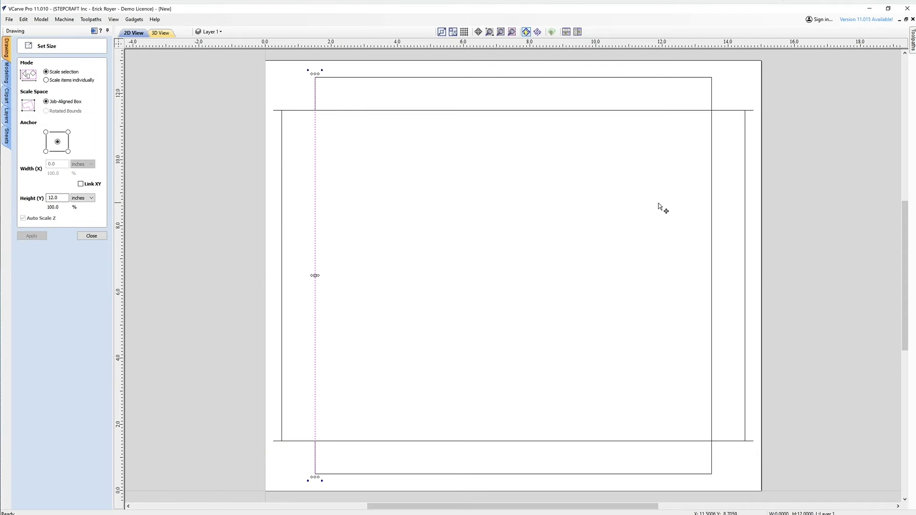
left_click(712, 202, "shift")
left_click(62, 199)
double_click(63, 198)
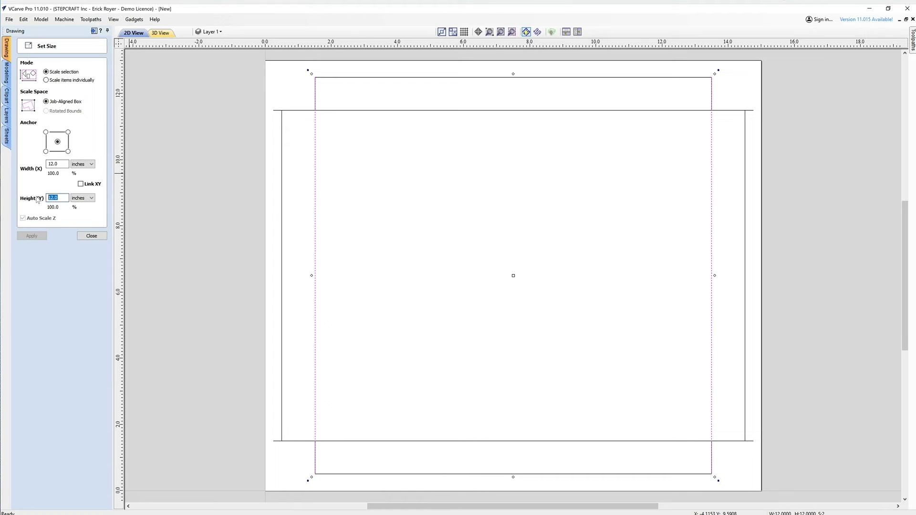
type("12.5")
left_click(31, 236)
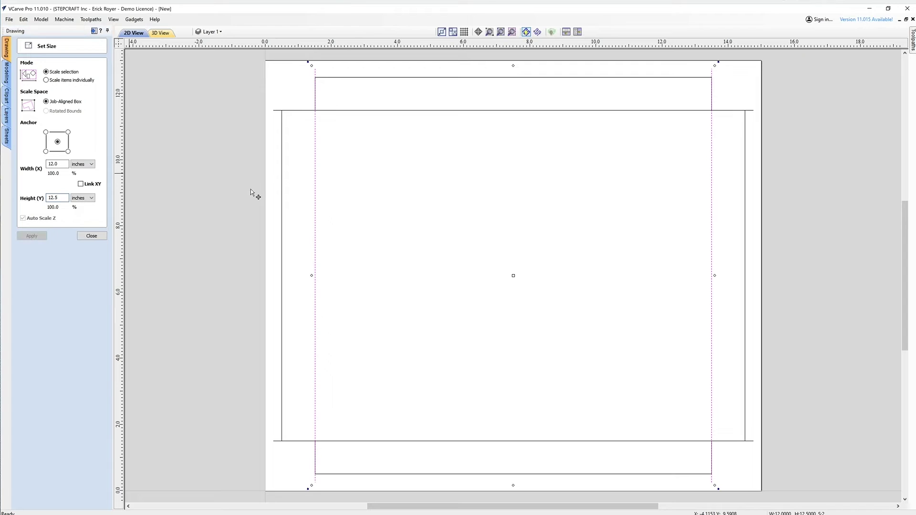
key("Return")
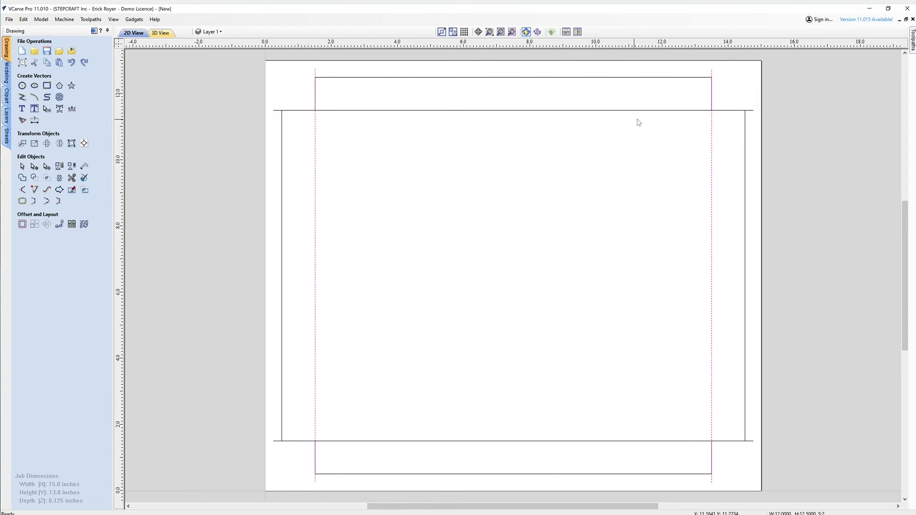
left_click(673, 164)
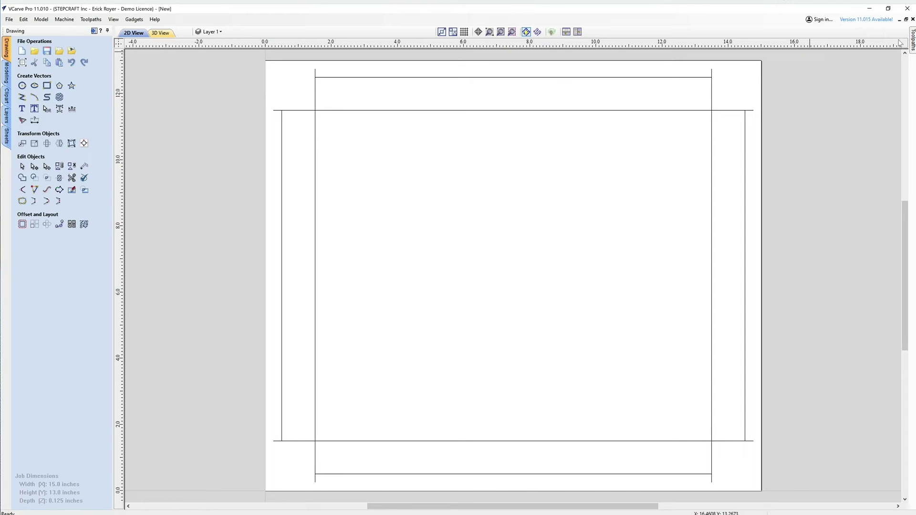
Pin the toolpath operations open and start a 2D Profile toolpath on the four extended lines with a .090 inch cut depth.
mouse_move(911, 40)
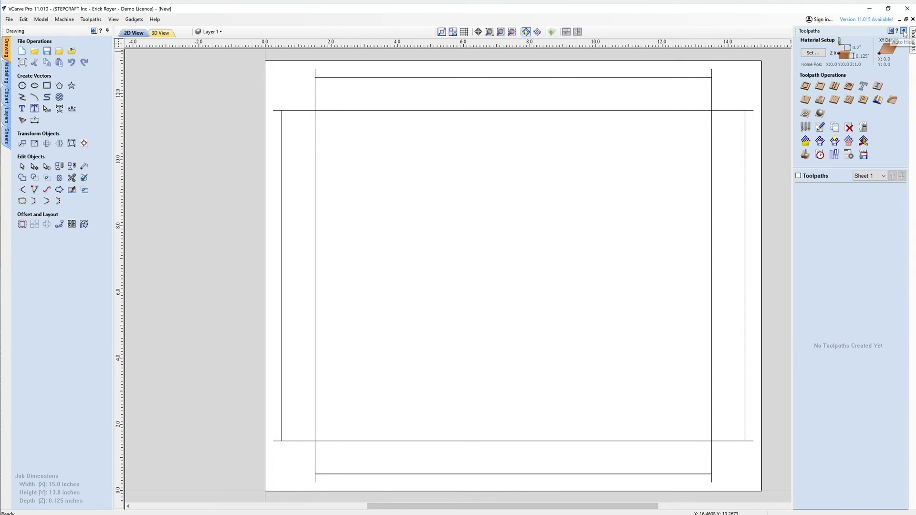
left_click(903, 32)
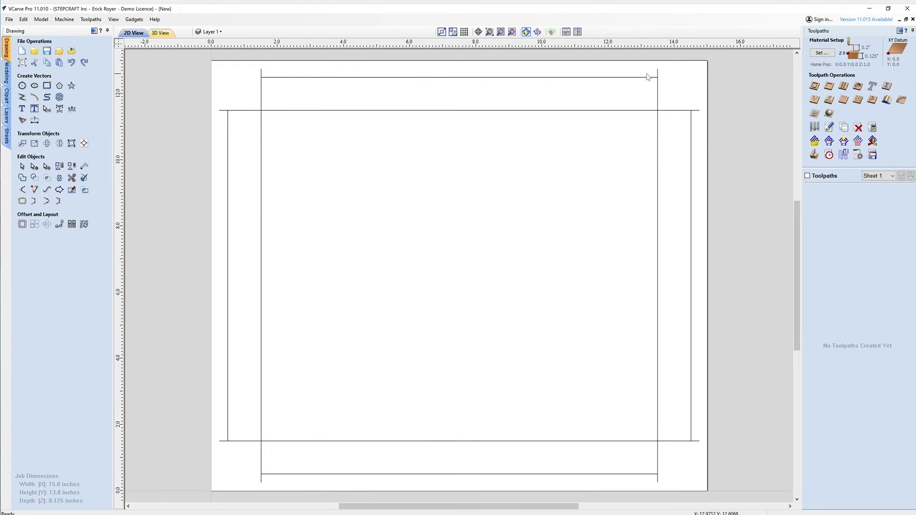
left_click(657, 163)
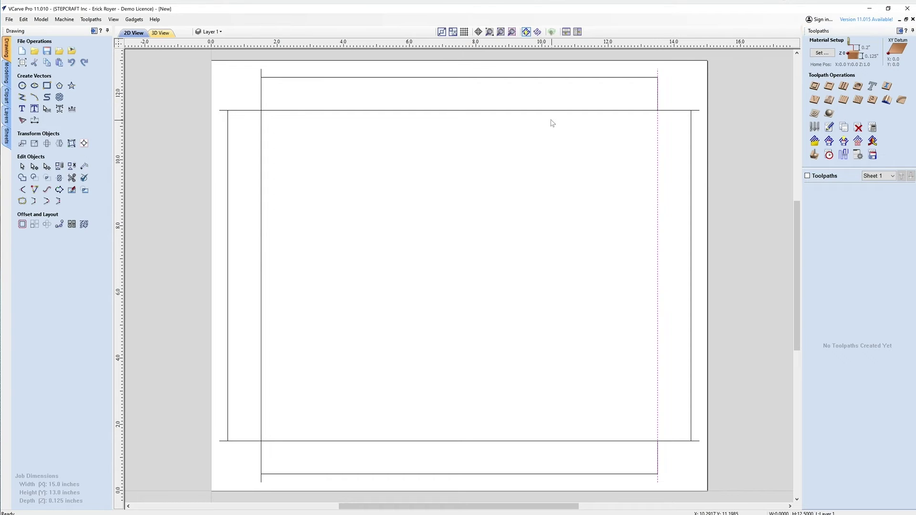
left_click(477, 110, "shift")
left_click(261, 161, "shift")
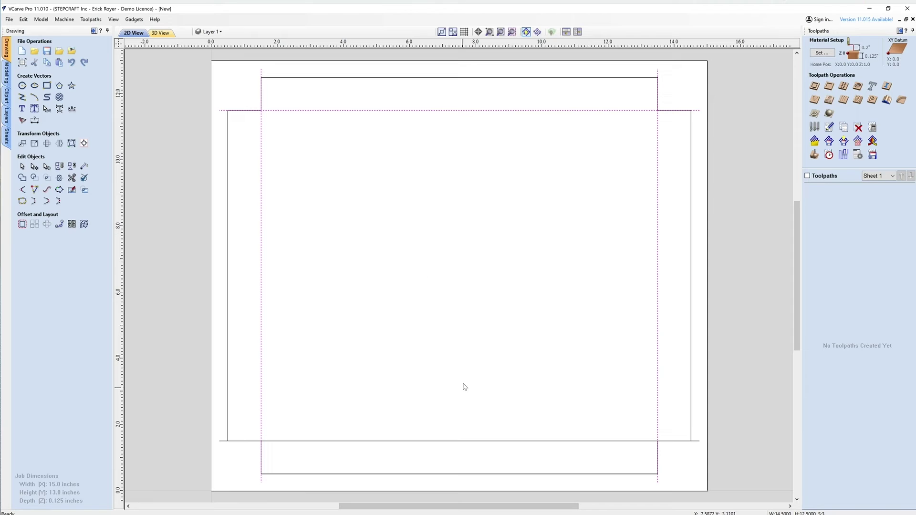
left_click(479, 441, "shift")
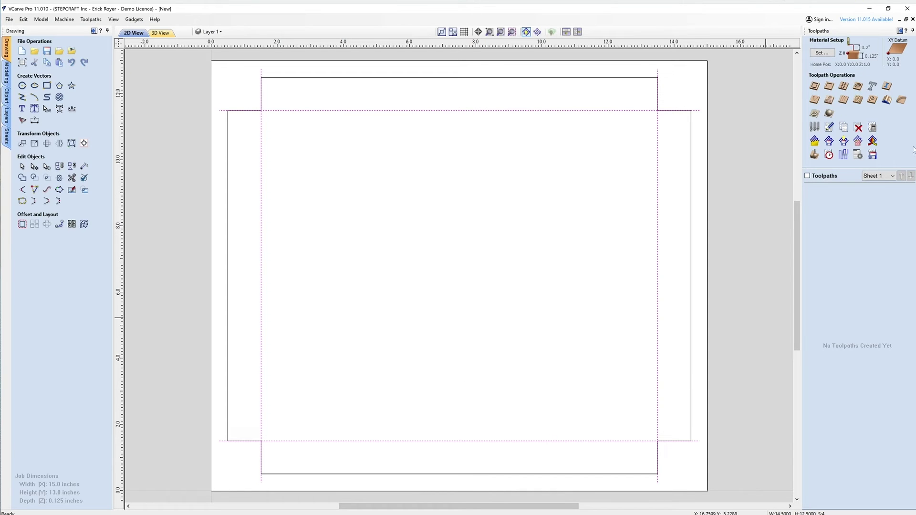
left_click(814, 87)
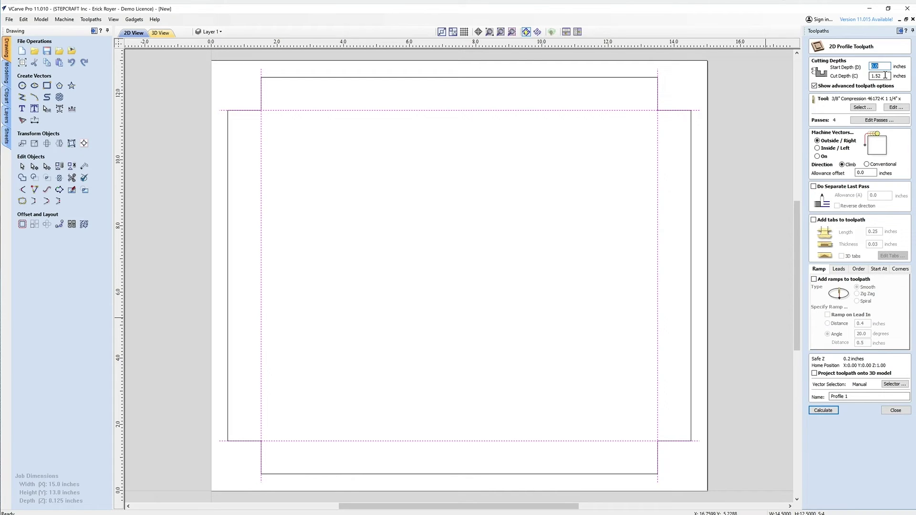
key("Tab")
Assign Amana Tool 45792 from the tool database to the profile toolpath.
left_click(863, 107)
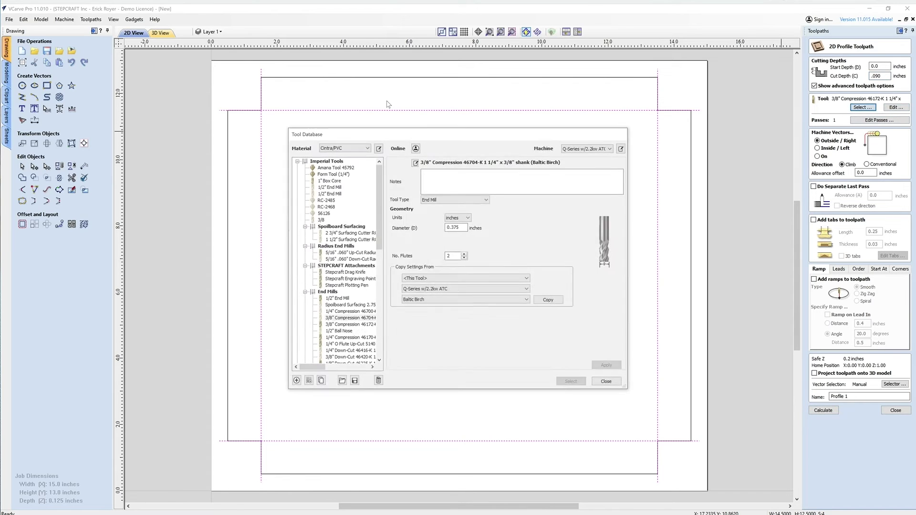
left_click(341, 168)
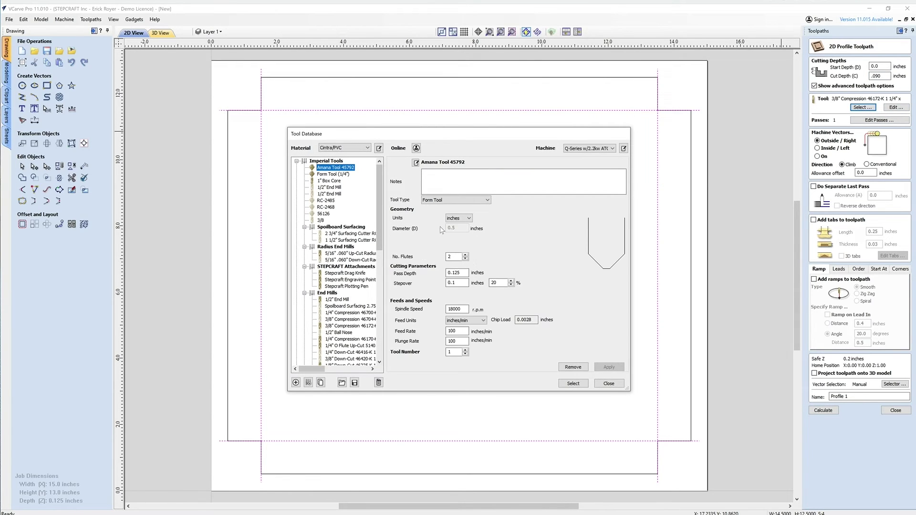
left_click(574, 383)
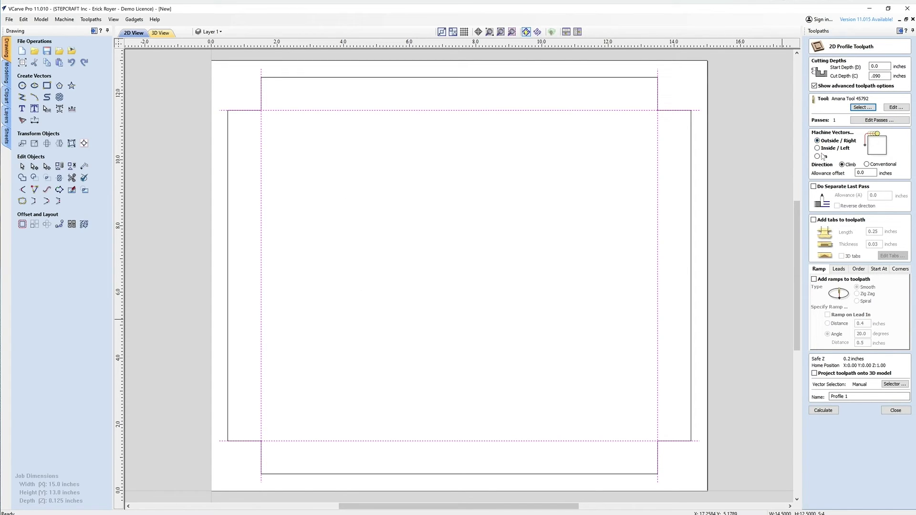
Machine on the fold lines with smooth ramps added, name the toolpath Fold Toolpath, and calculate it.
left_click(817, 157)
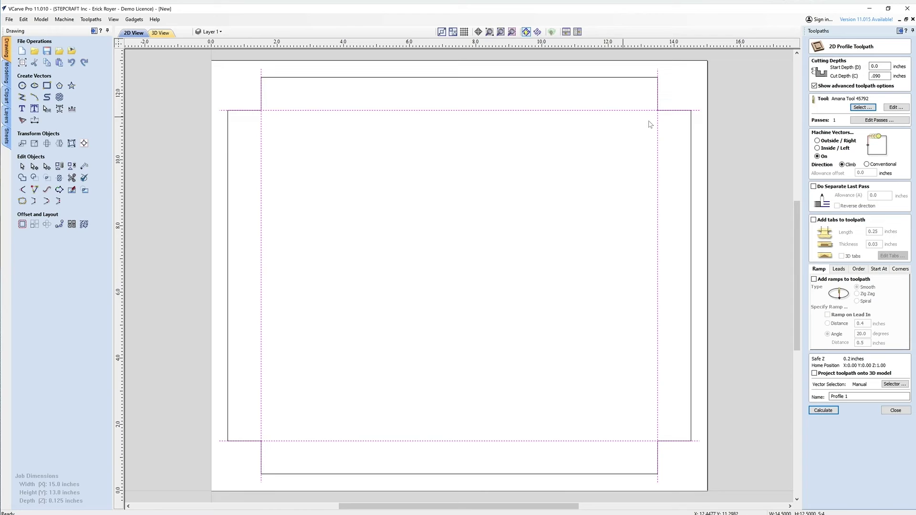
left_click(814, 280)
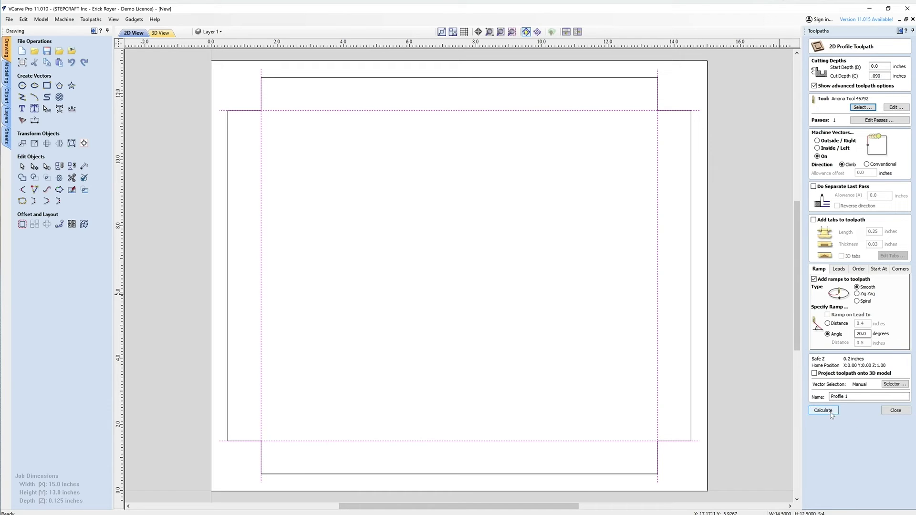
left_click_drag(848, 396, 817, 399)
type("V")
key("Return")
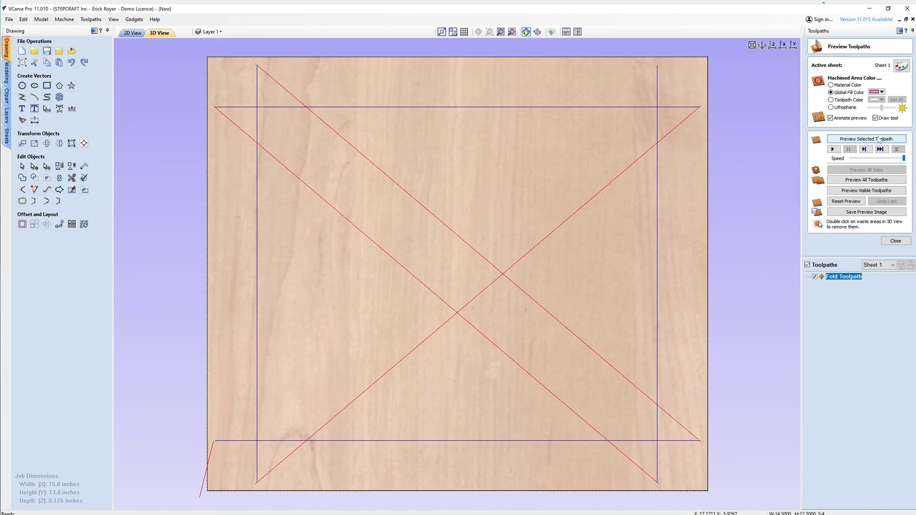
Simulate the Fold Toolpath on the material and tilt the 3D preview to inspect the grooves.
left_click(885, 139)
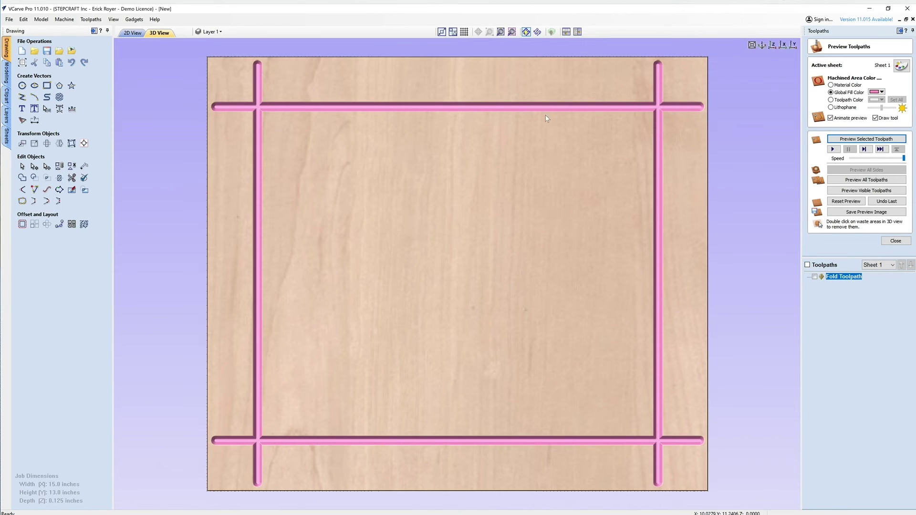
mouse_move(640, 122)
left_mouse_down()
mouse_move(636, 87)
mouse_move(646, 131)
left_mouse_up()
key("1")
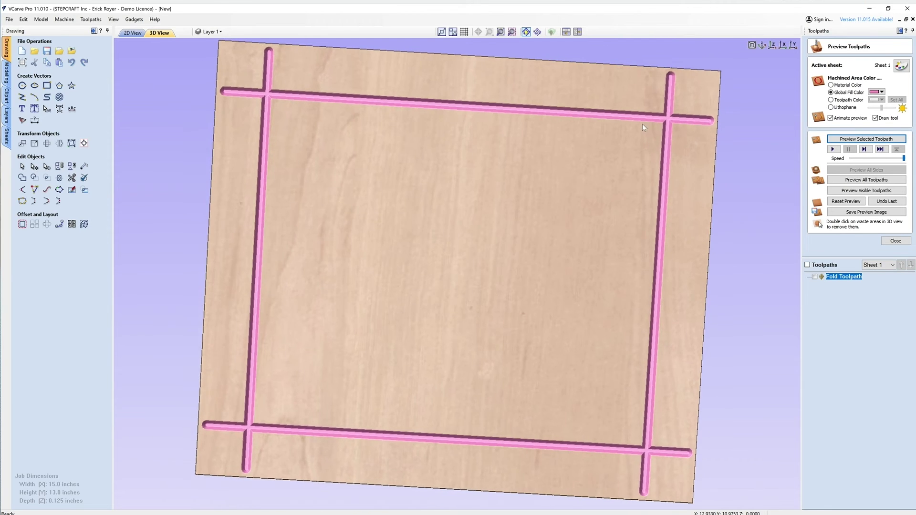
Close the preview in 2D and set up a new profile toolpath on the notched tray outline with a .135 inch cut depth.
left_click(132, 33)
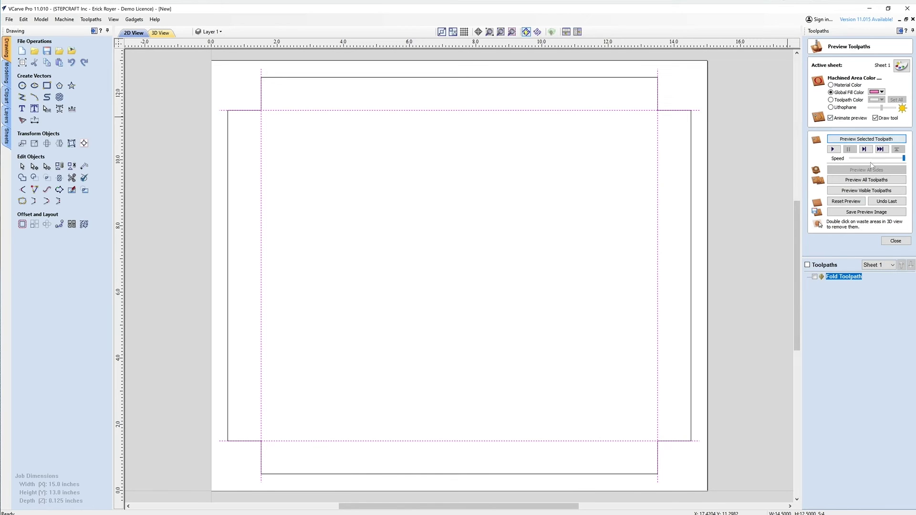
left_click(895, 241)
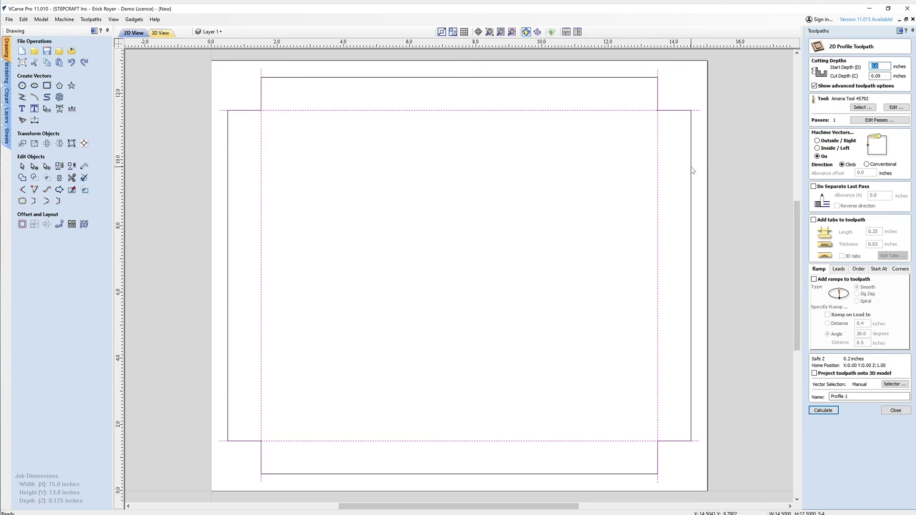
left_click(691, 124)
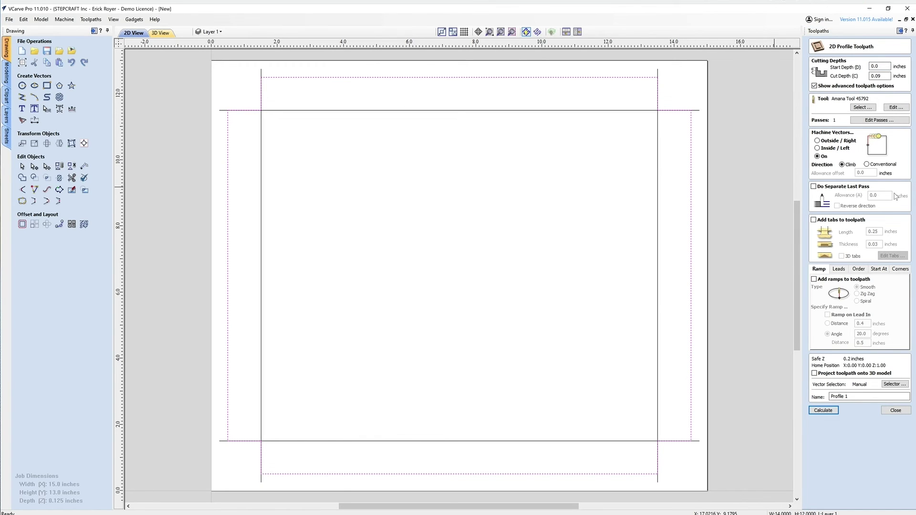
left_click_drag(887, 76, 856, 76)
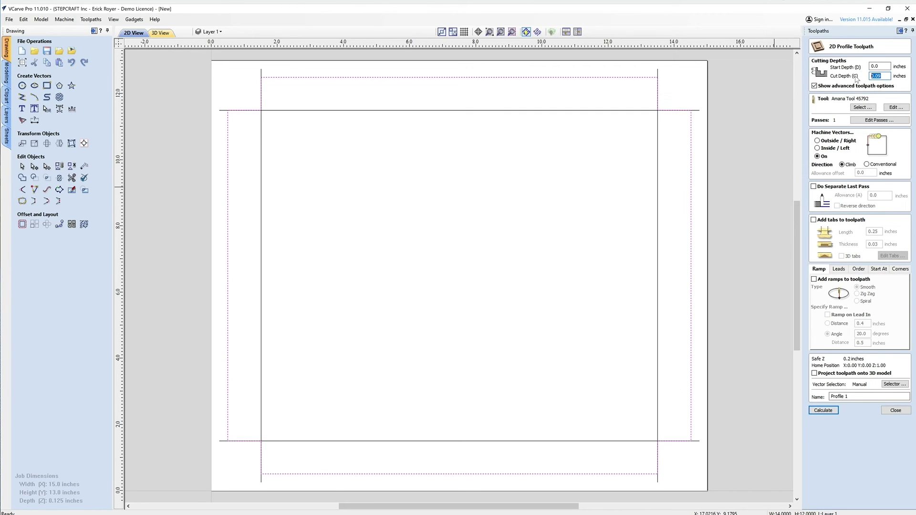
type(".135")
Assign the 1/8" Down-Cut 46225-K end mill to the outline toolpath, with its feed and plunge rates set to 100 inches/min.
left_click(862, 107)
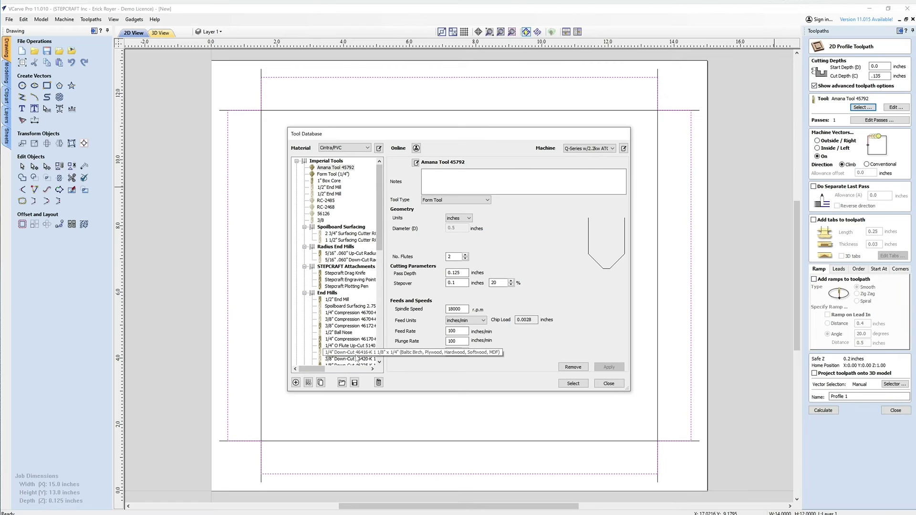
scroll(381, 232, "down", 1)
scroll(380, 232, "down", 4)
left_click(349, 286)
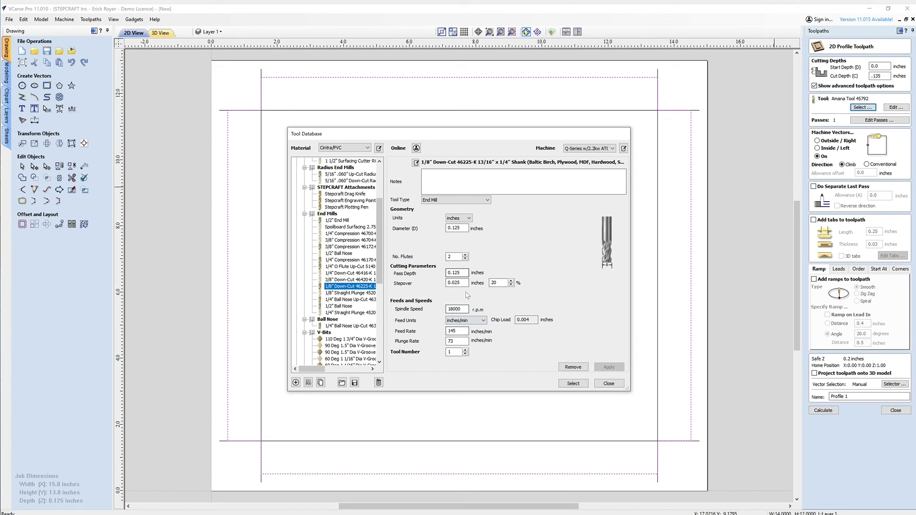
double_click(455, 330)
type("10")
type("100")
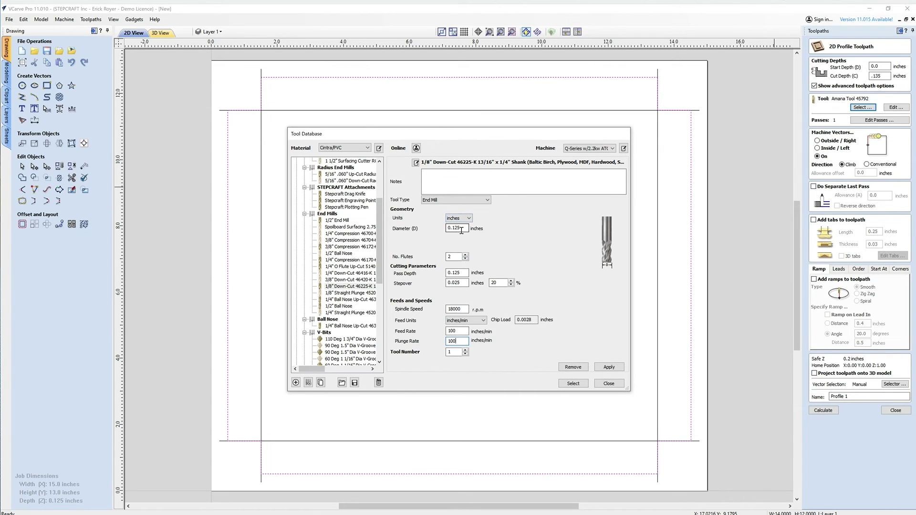
left_click(609, 366)
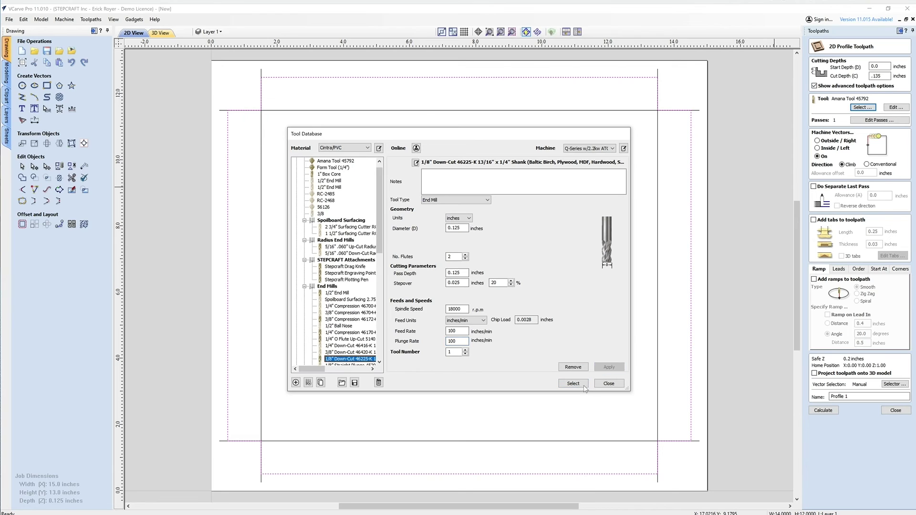
left_click(573, 383)
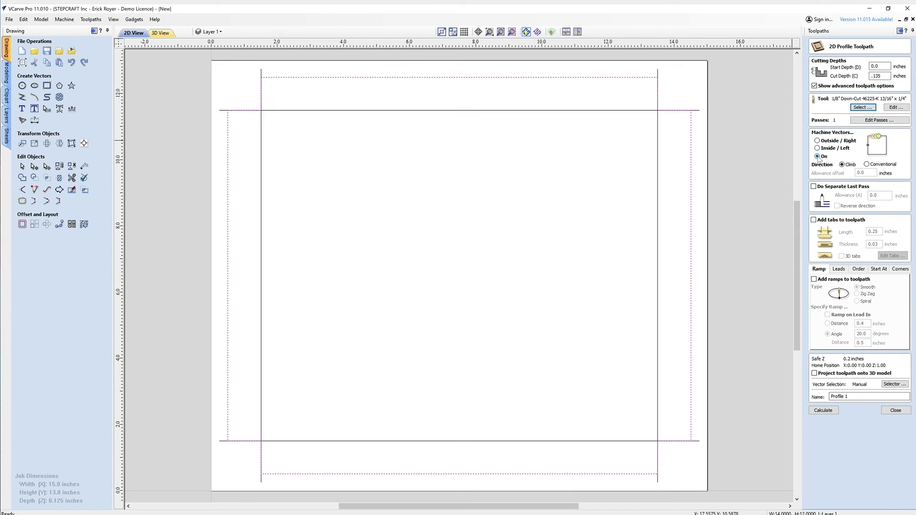
Machine outside the tray outline with smooth ramps and calculate the toolpath, accepting the cut through the material.
left_click(821, 142)
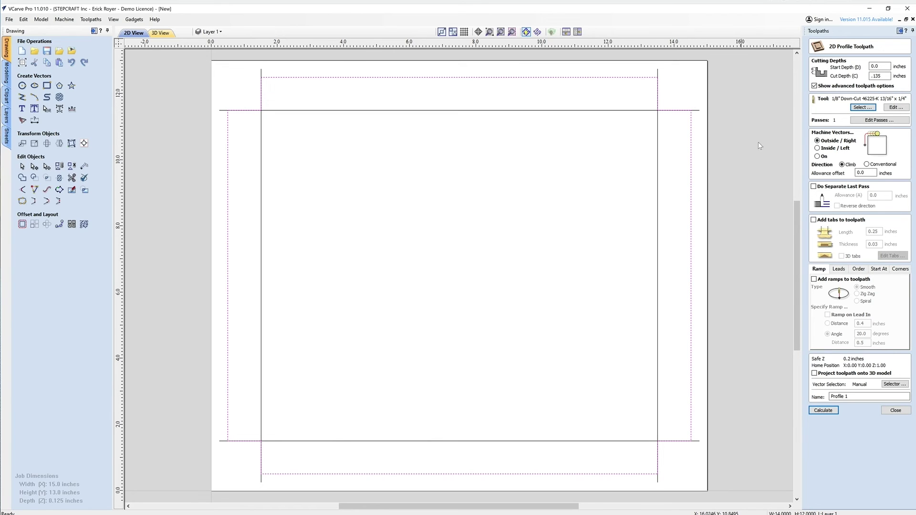
left_click(830, 280)
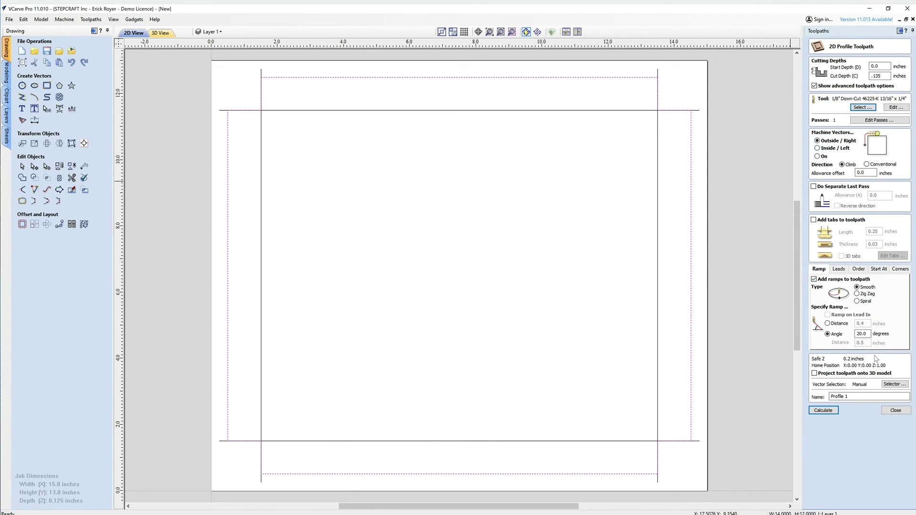
left_click(823, 411)
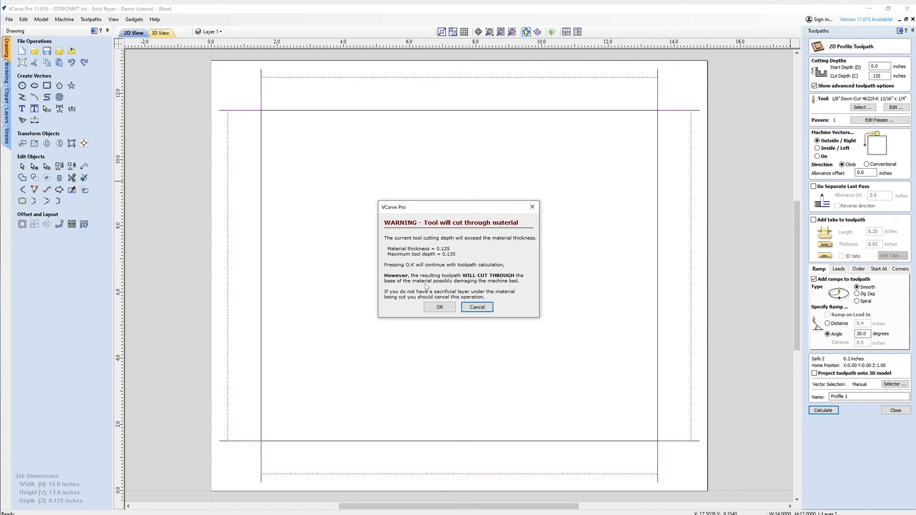
left_click(440, 308)
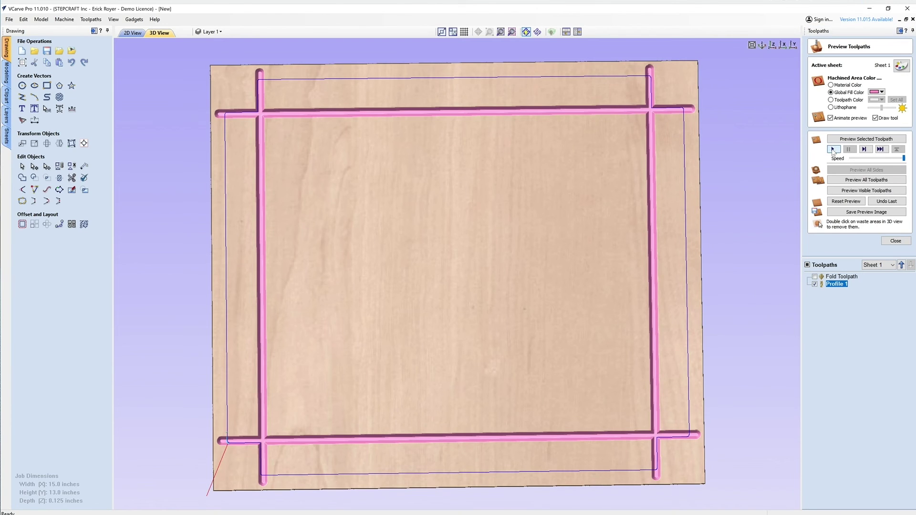
Simulate the outline toolpath and remove the waste material around the tray in the 3D preview.
left_click(847, 140)
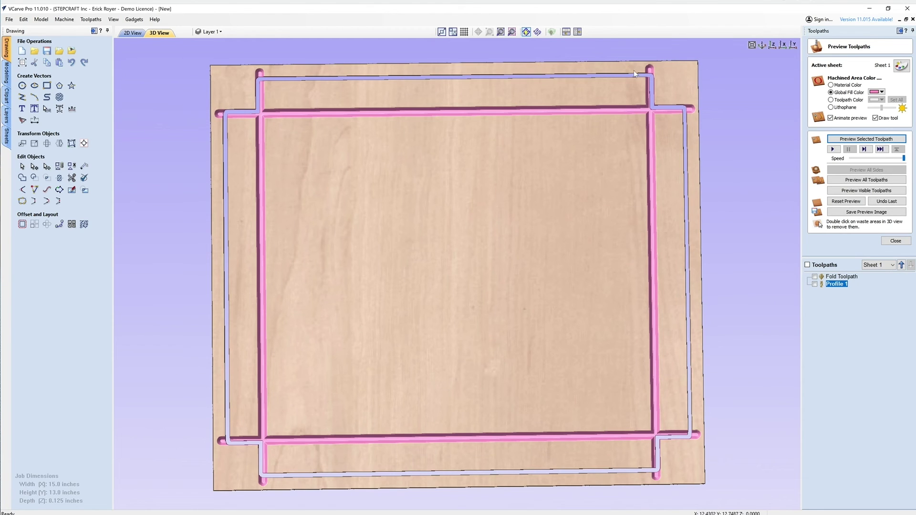
double_click(674, 78)
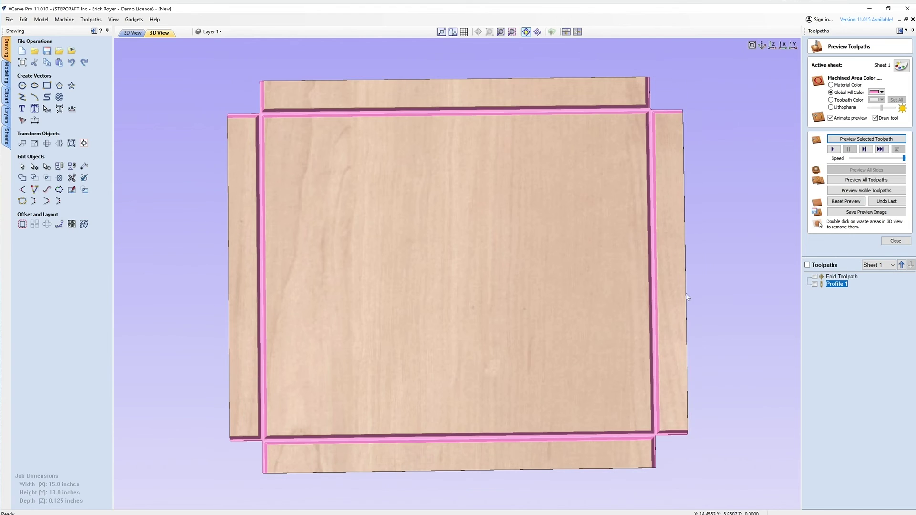